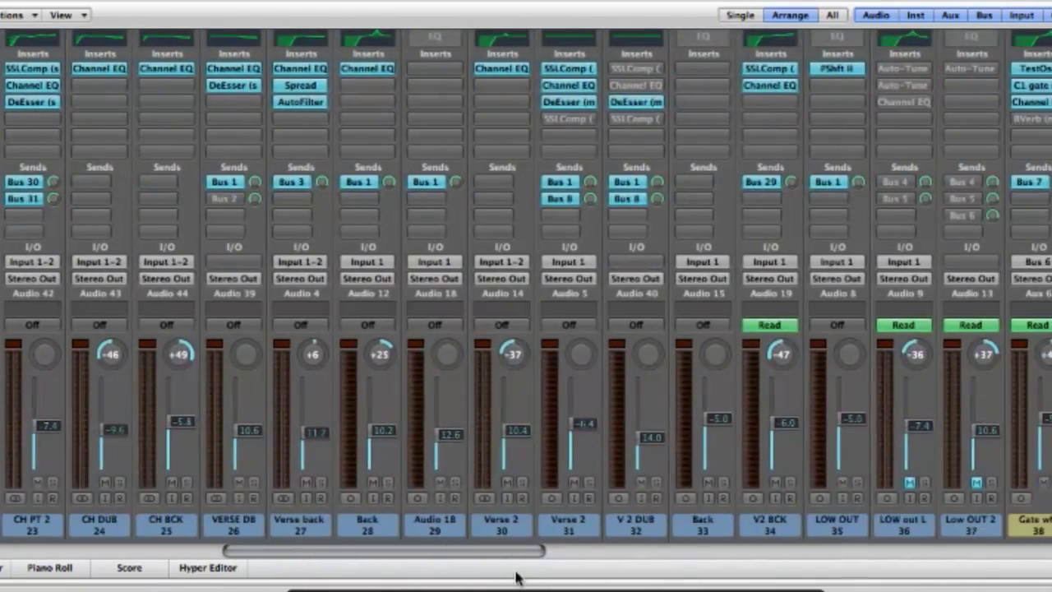
- Scroll the mixer right to reveal the aux channels through Aux 32 and the Output strip
drag(516, 578, 1015, 559)
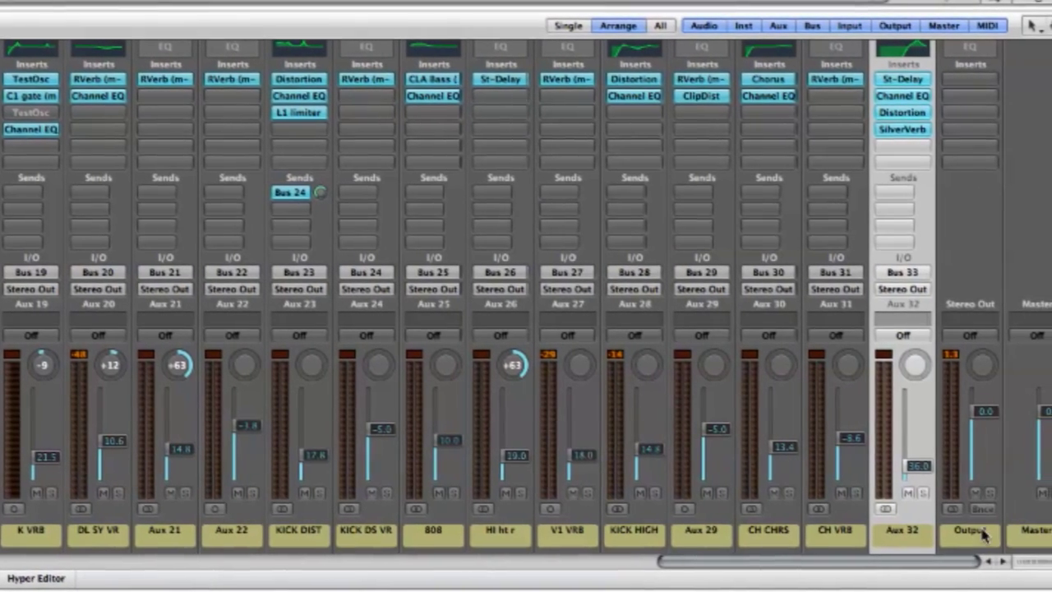
click(984, 535)
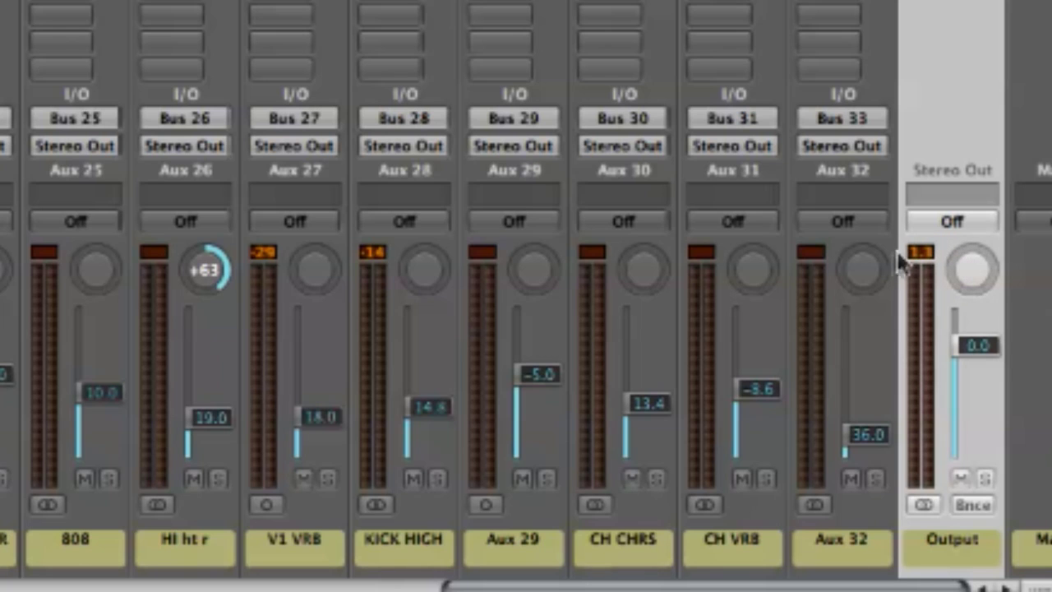
key(space)
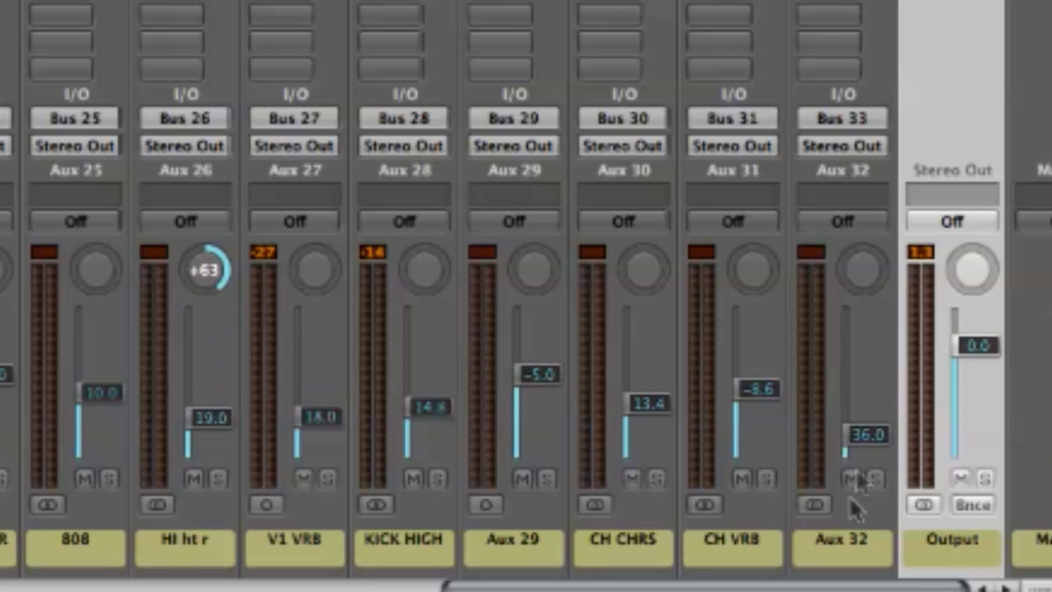
click(831, 548)
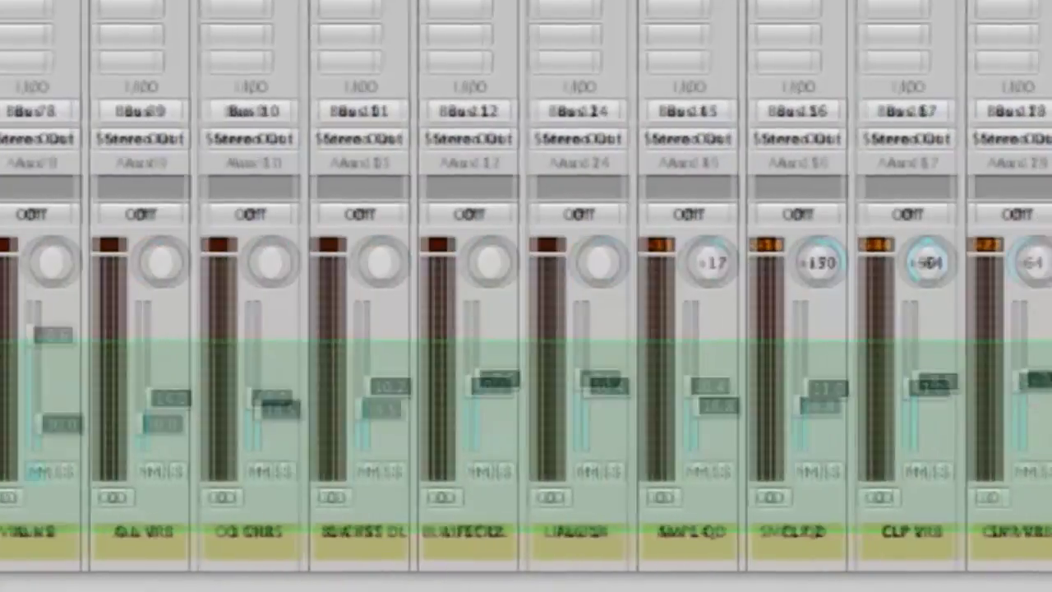
scroll(555, 329, left, 20)
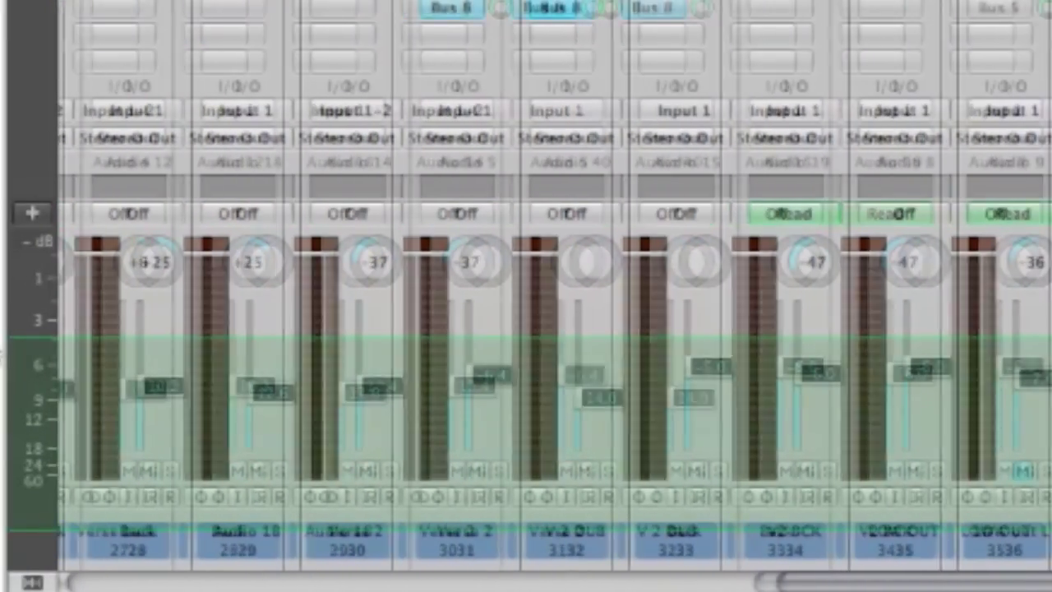
scroll(526, 329, left, 15)
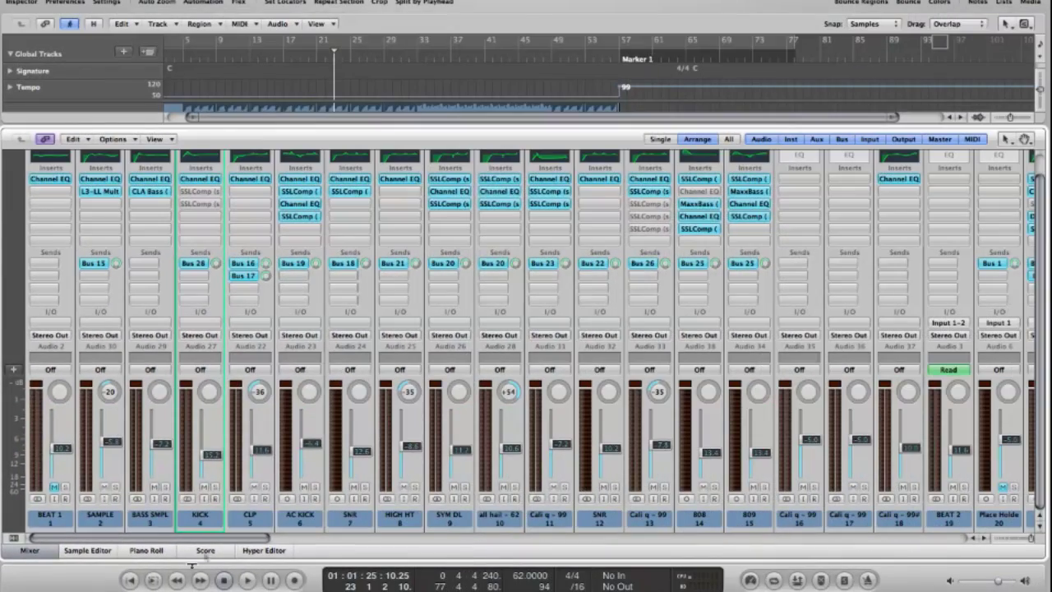
drag(210, 538, 995, 578)
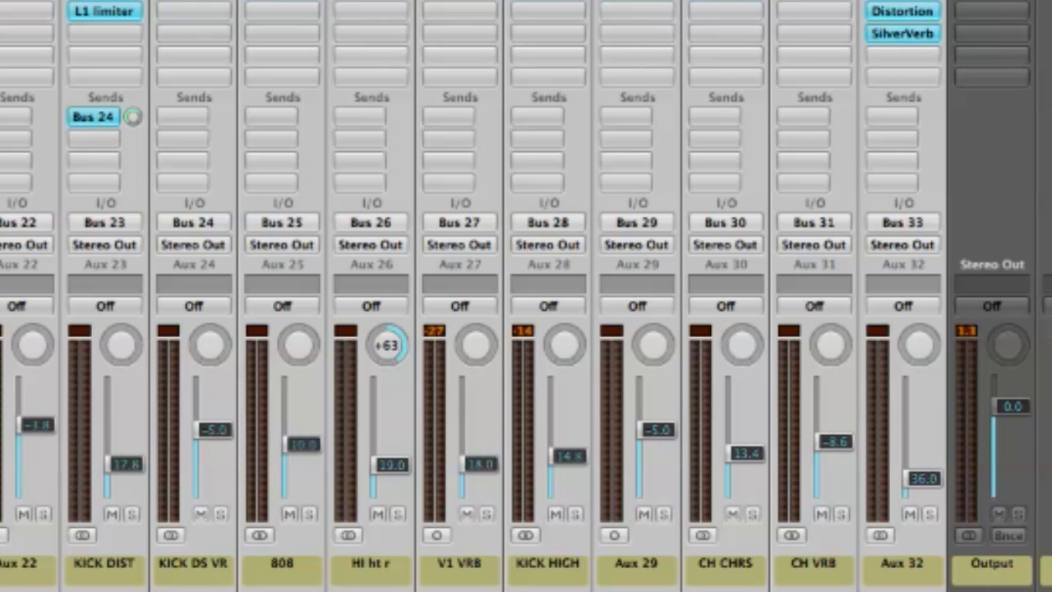
- Play the mix, reset the Output peak display, and lower all channel faders together by 1 dB
key(space)
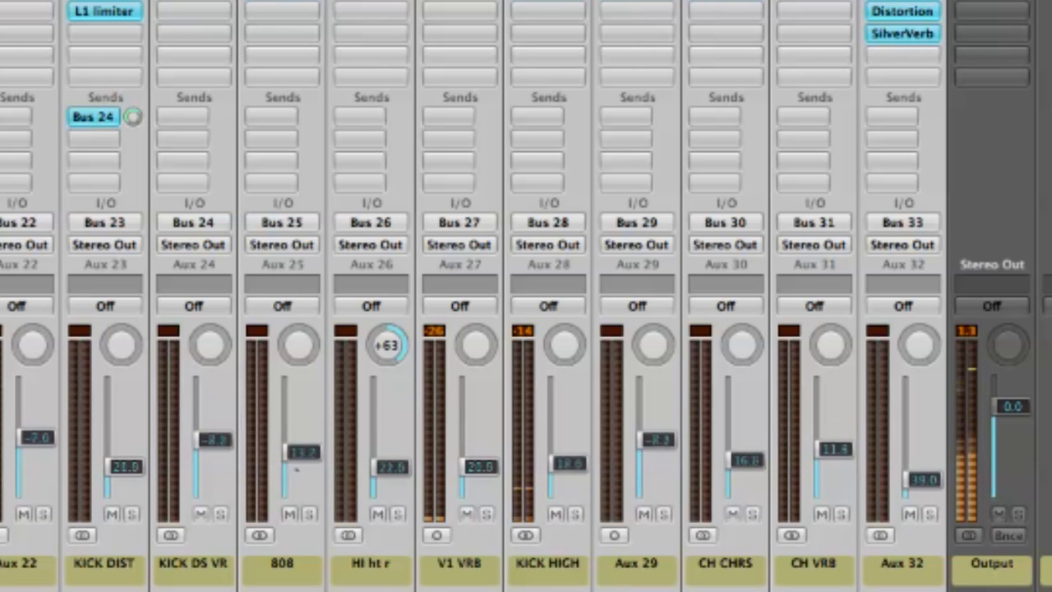
click(968, 333)
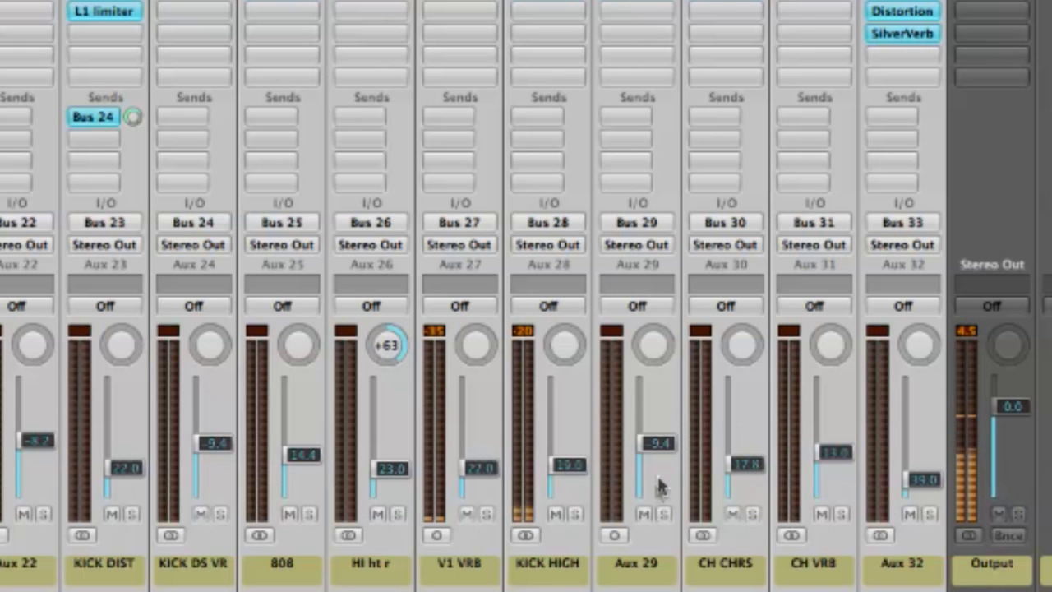
click(961, 333)
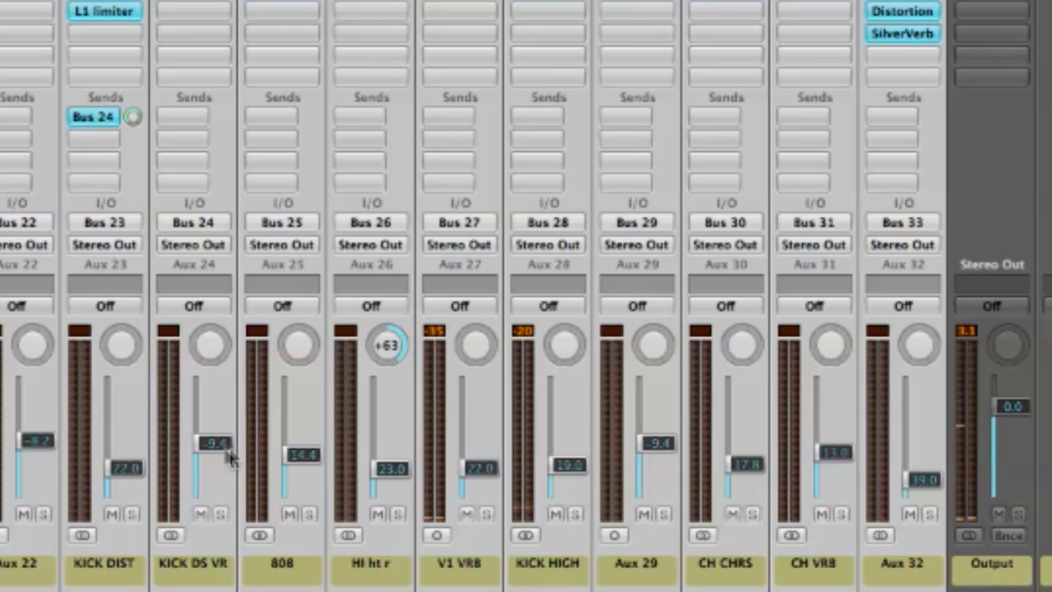
drag(226, 460, 226, 462)
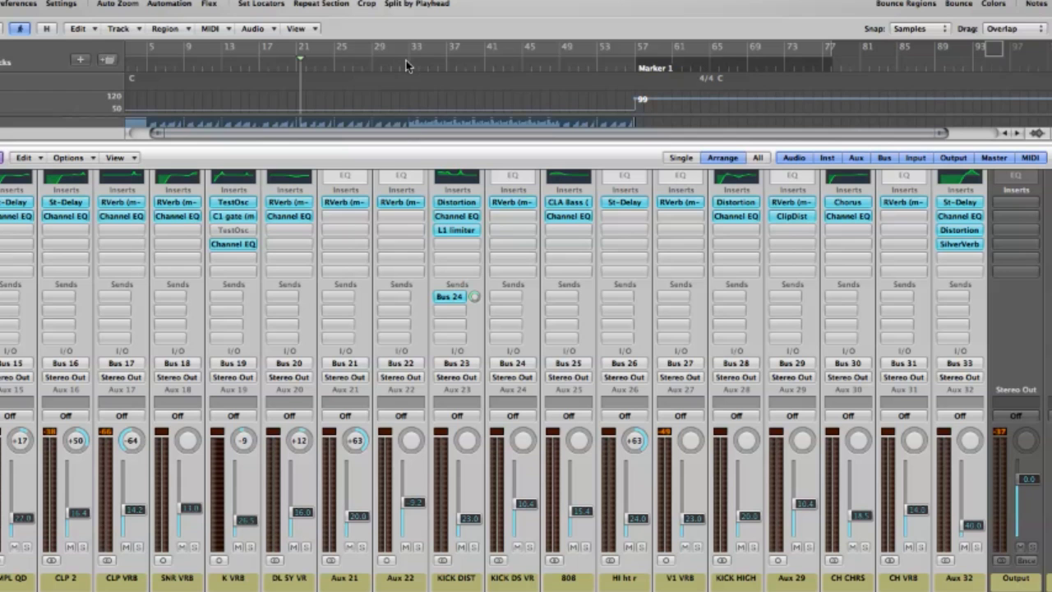
- Move playback around bar 33, clear the peak readings, and raise all faders about 0.5 dB
click(418, 65)
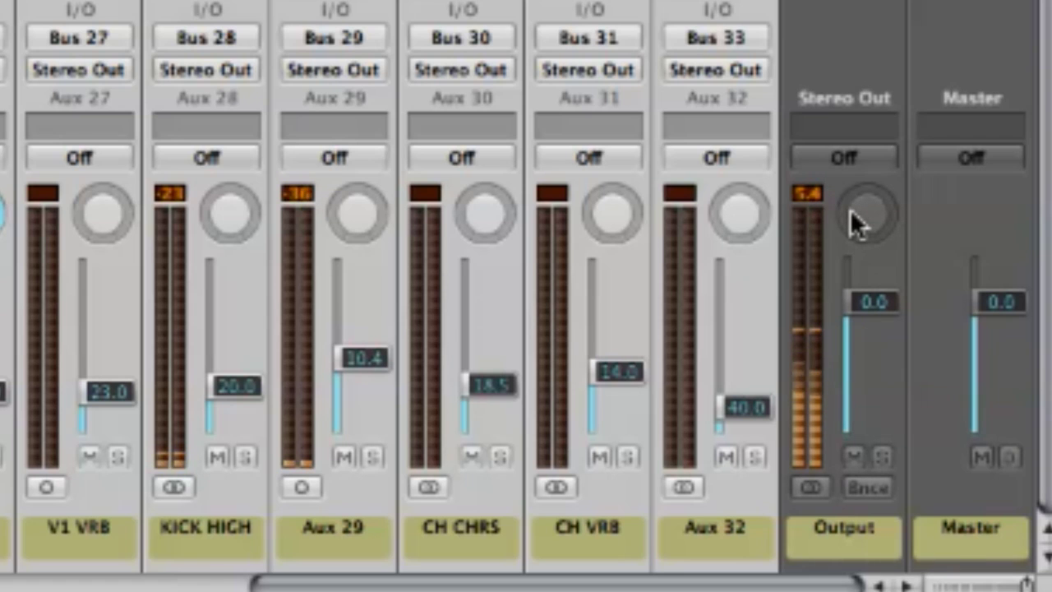
click(820, 191)
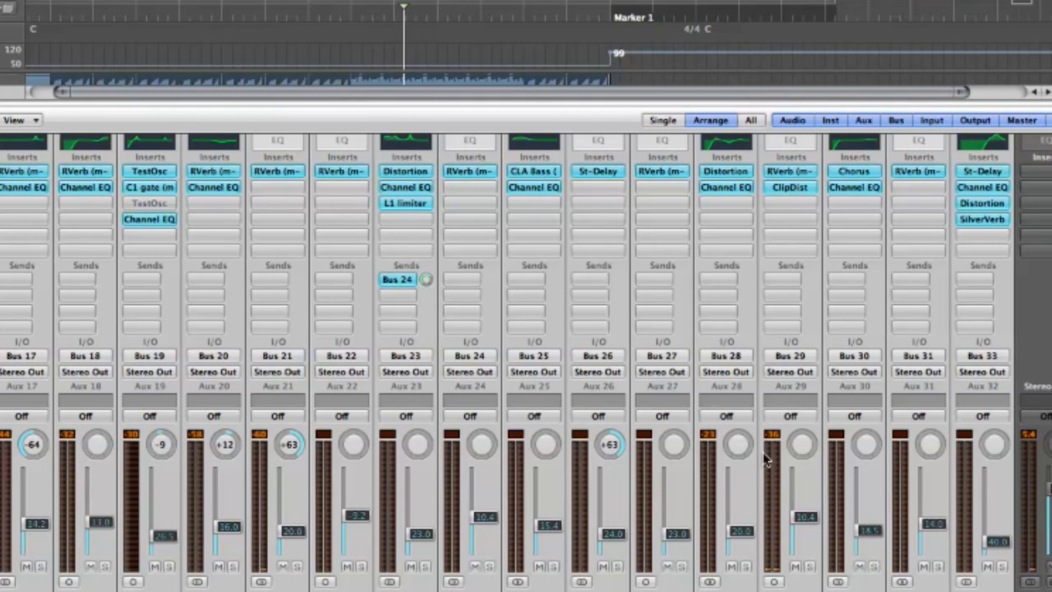
click(244, 4)
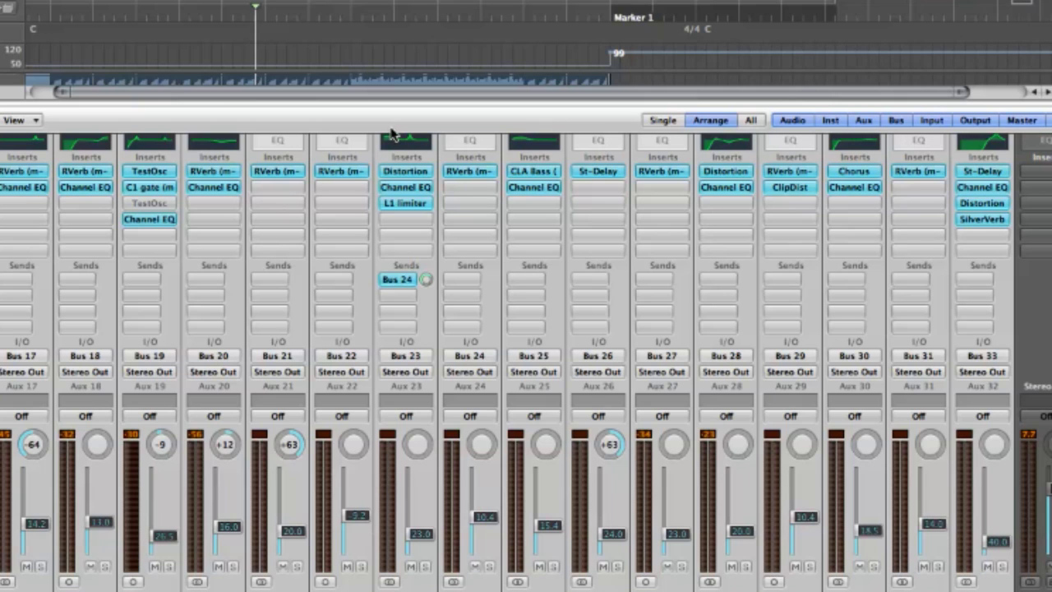
click(227, 17)
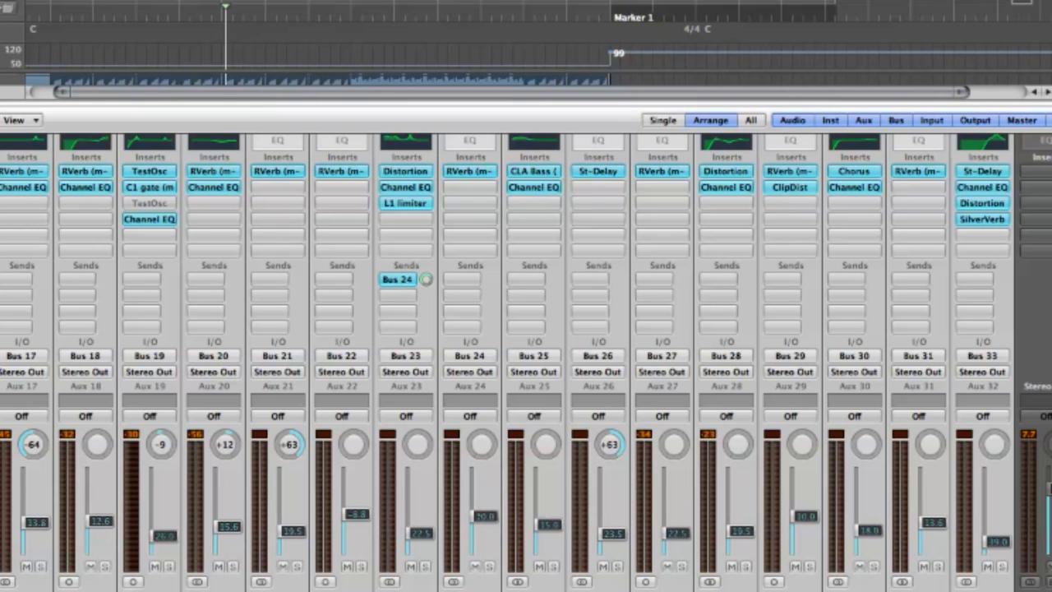
click(187, 13)
drag(187, 13, 179, 13)
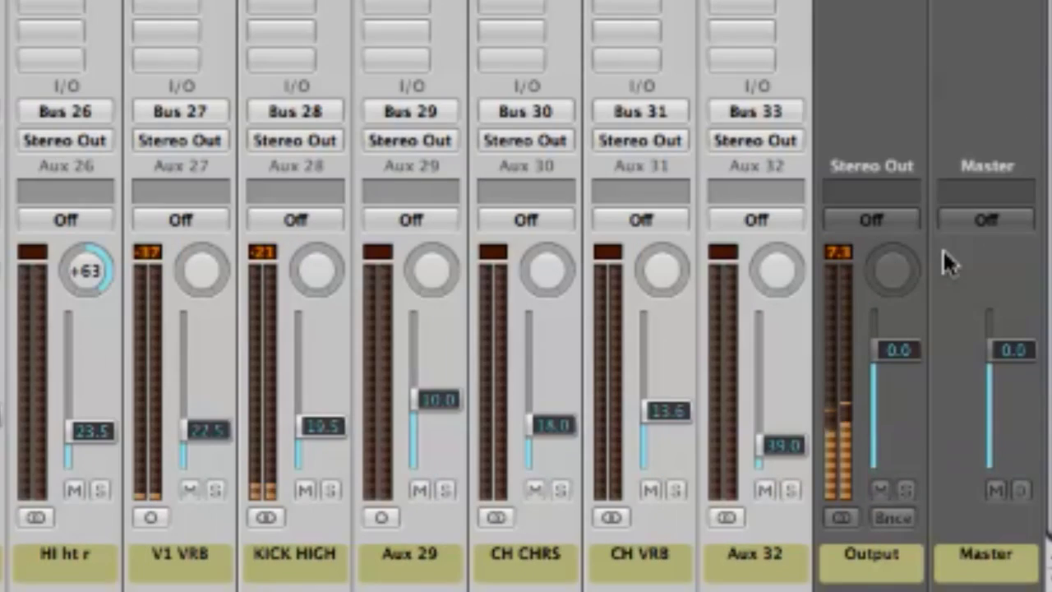
click(853, 256)
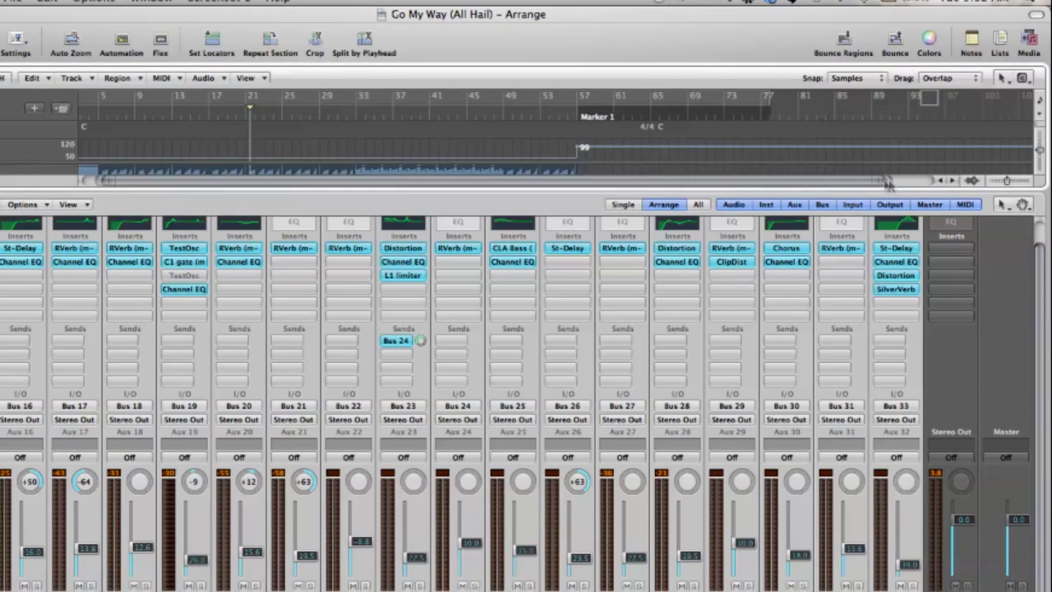
drag(887, 182, 456, 179)
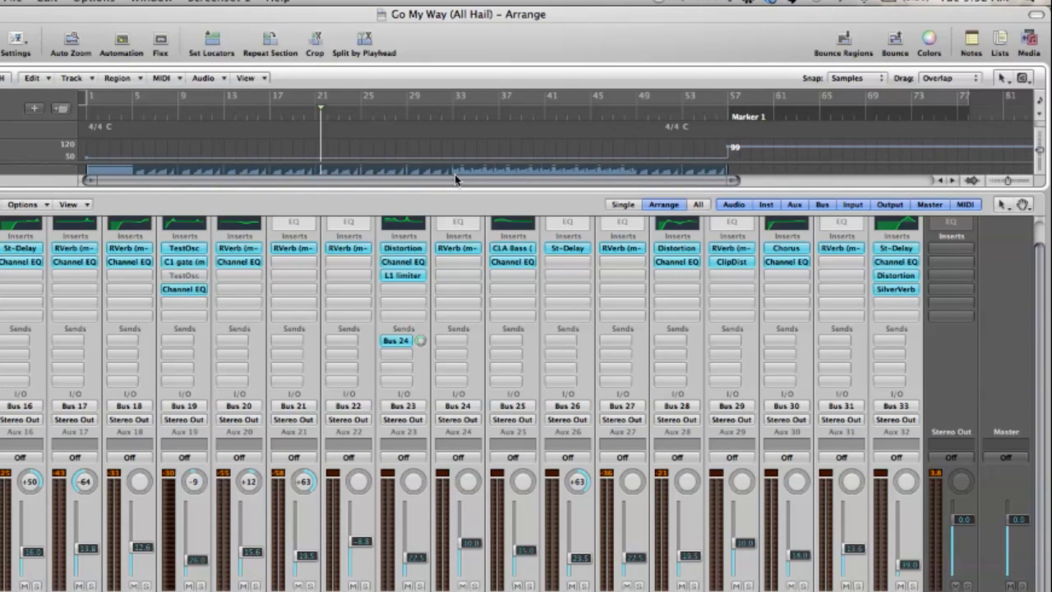
- Set a cycle range from bar 1 to about bar 77 and enlarge the track area to show the regions
click(317, 102)
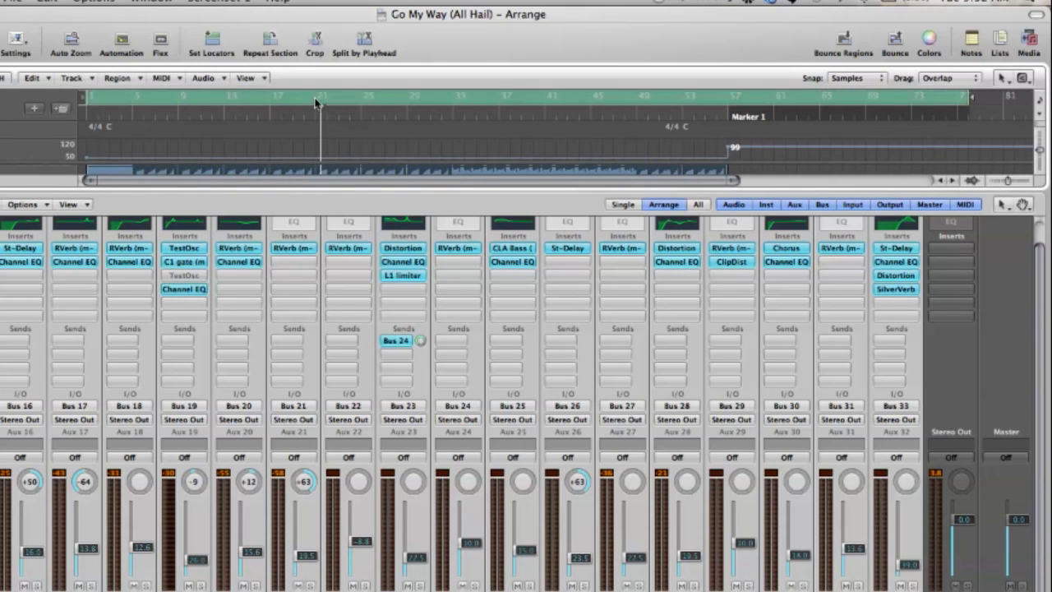
drag(970, 97, 970, 97)
drag(740, 180, 858, 179)
drag(703, 191, 725, 444)
scroll(727, 215, down, 10)
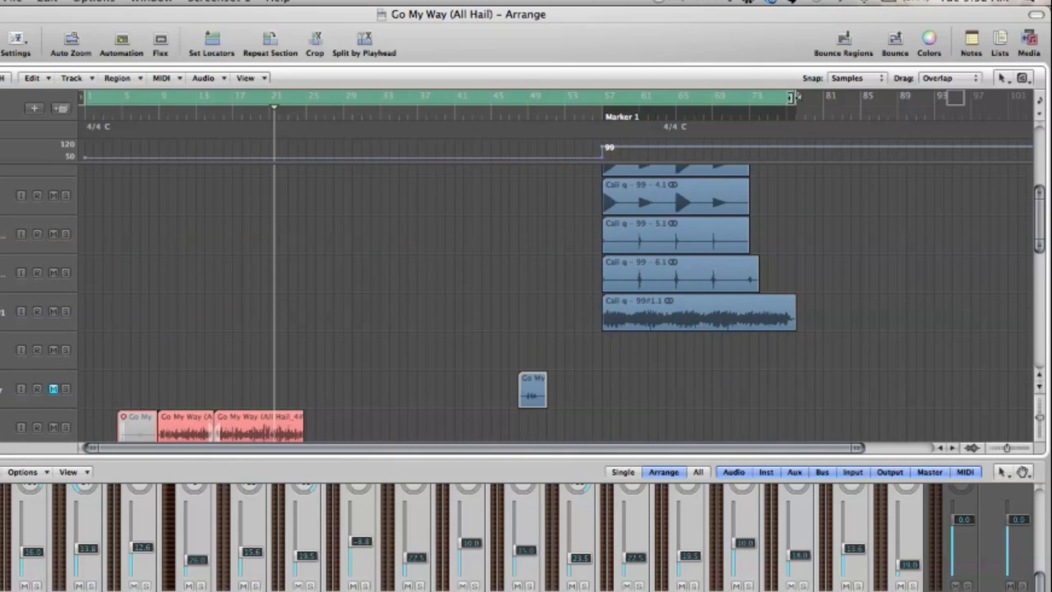
drag(791, 97, 792, 97)
scroll(97, 186, up, 5)
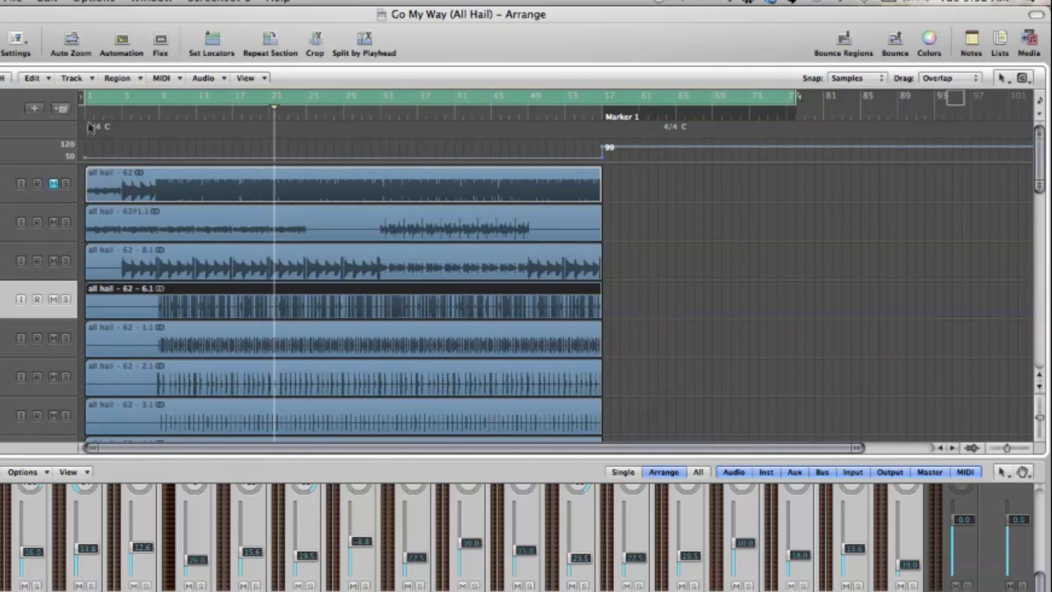
drag(88, 93, 88, 92)
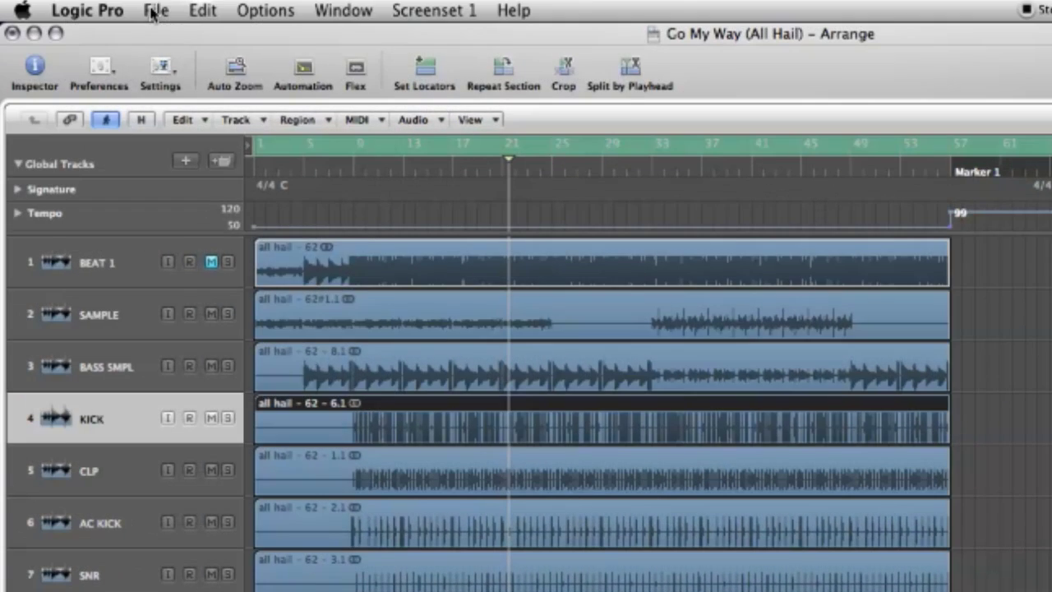
- Start a bounce of Output 1-2 as 24-bit 44100 WAV, saving to the Desktop
click(154, 11)
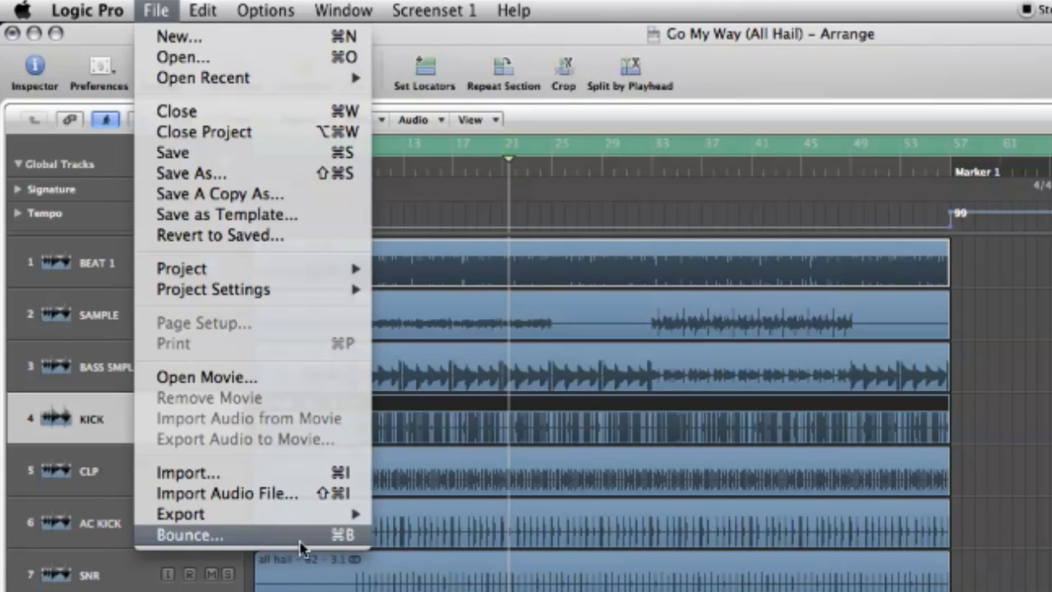
click(300, 539)
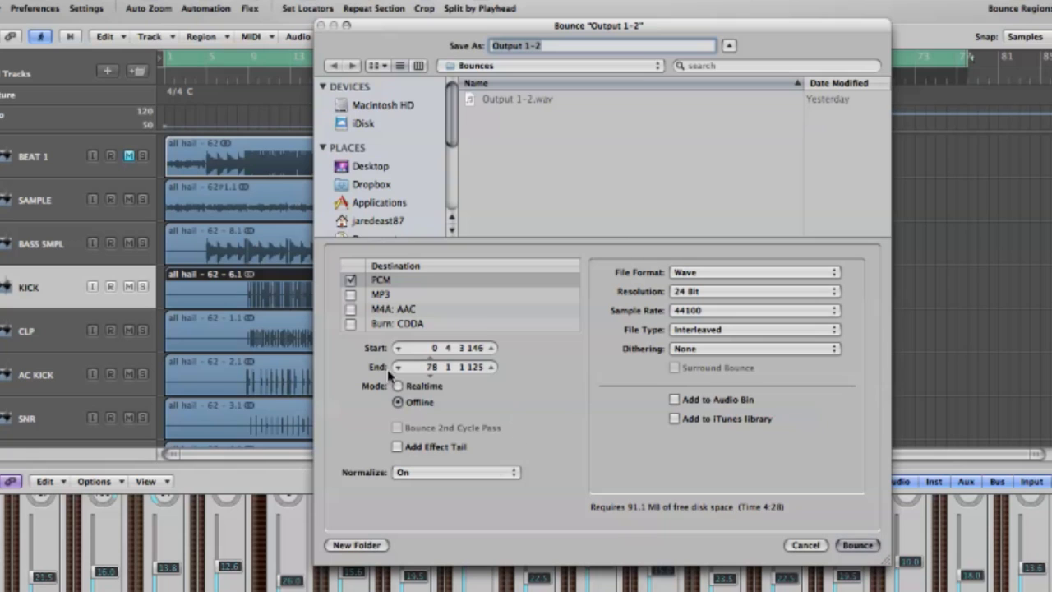
click(367, 168)
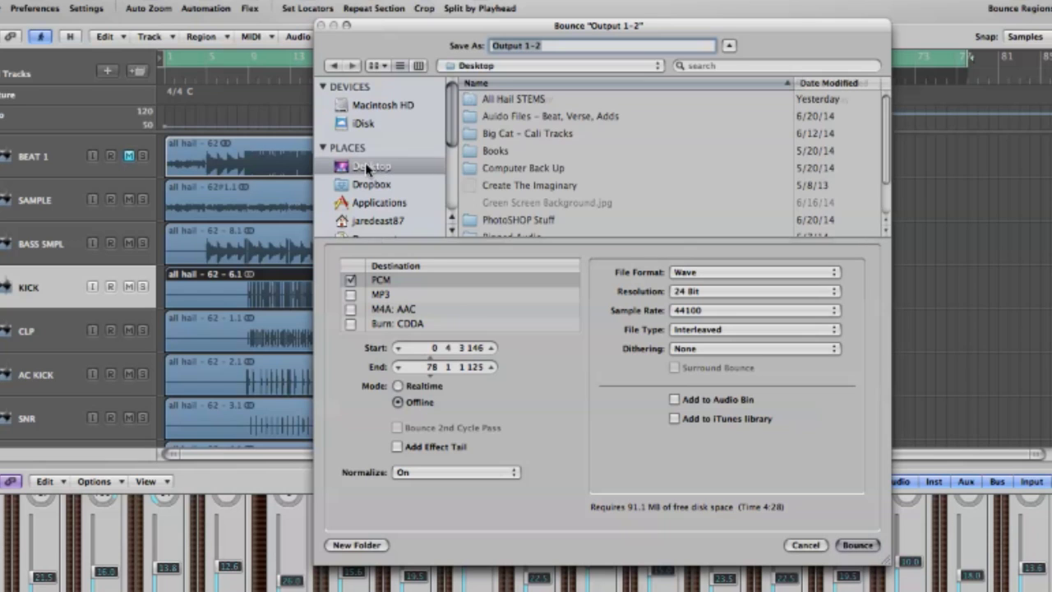
- Create a 'Final Mixes' folder on the Desktop and name the bounce 'Go My Way (Mix 1)'
click(357, 545)
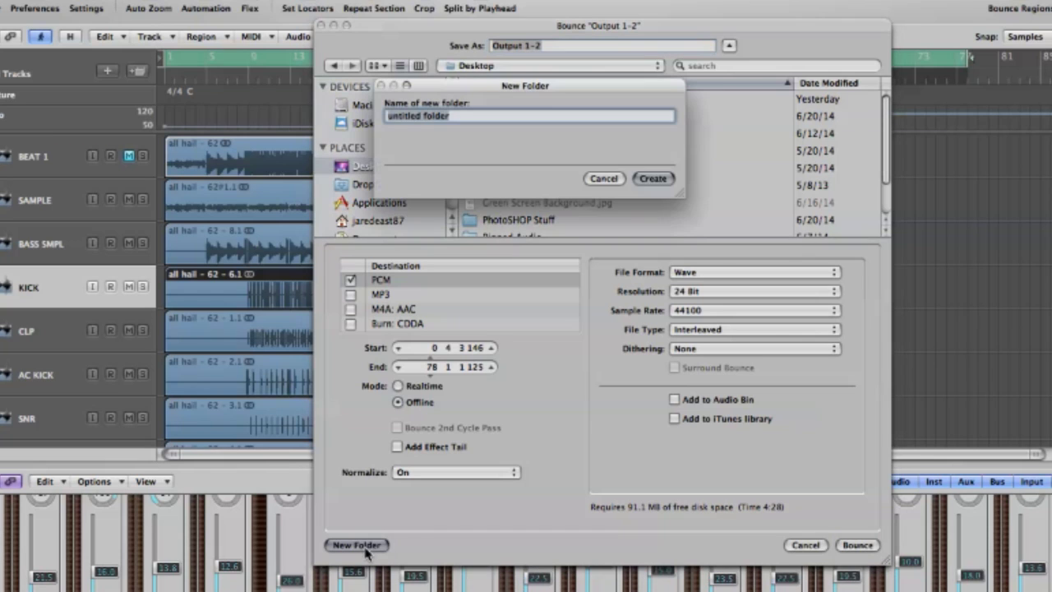
key(BackSpace)
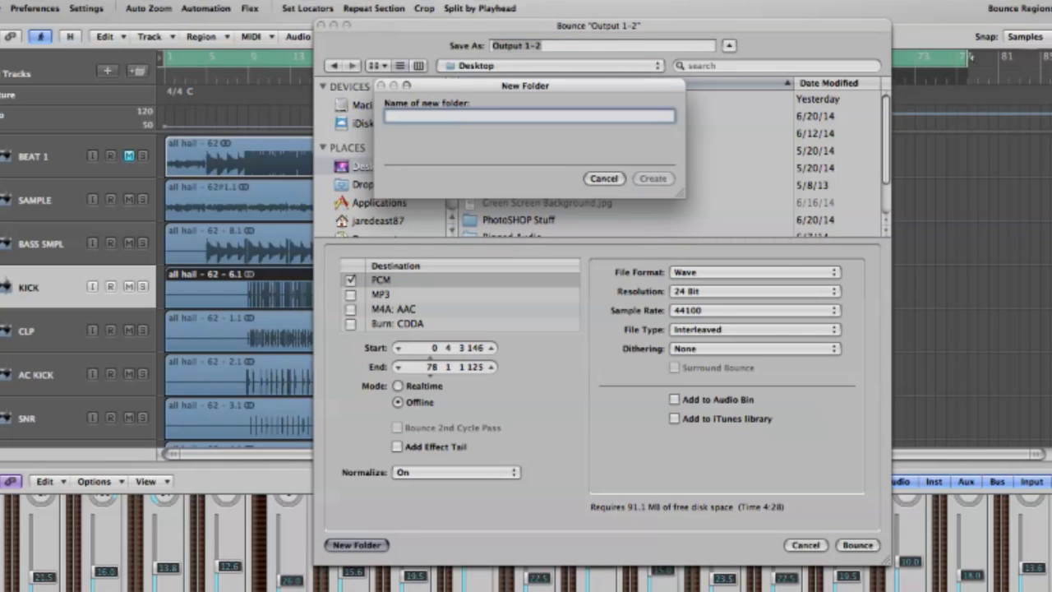
text(Final Mixes)
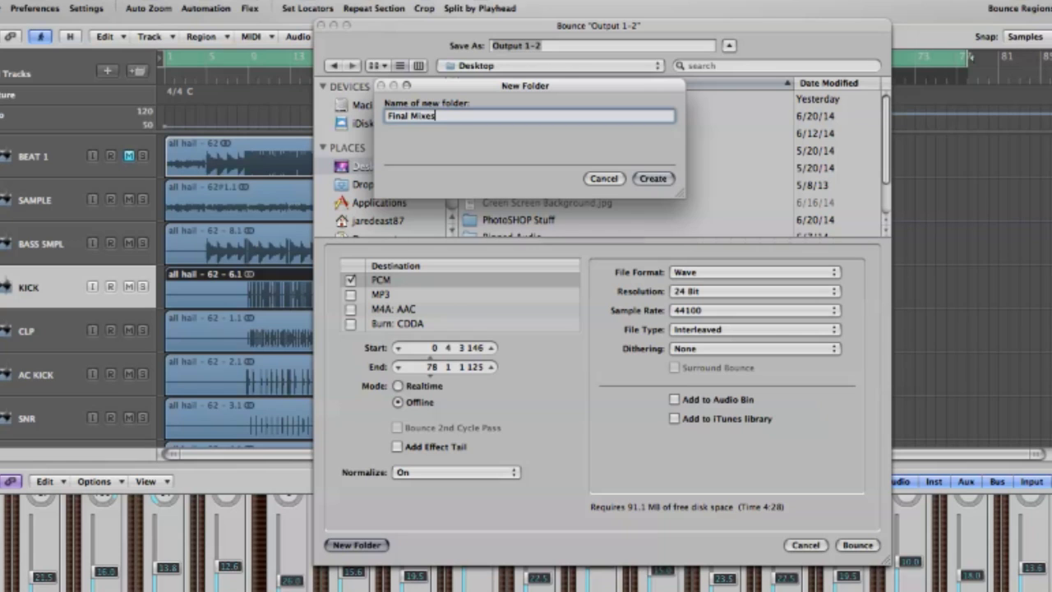
key(Return)
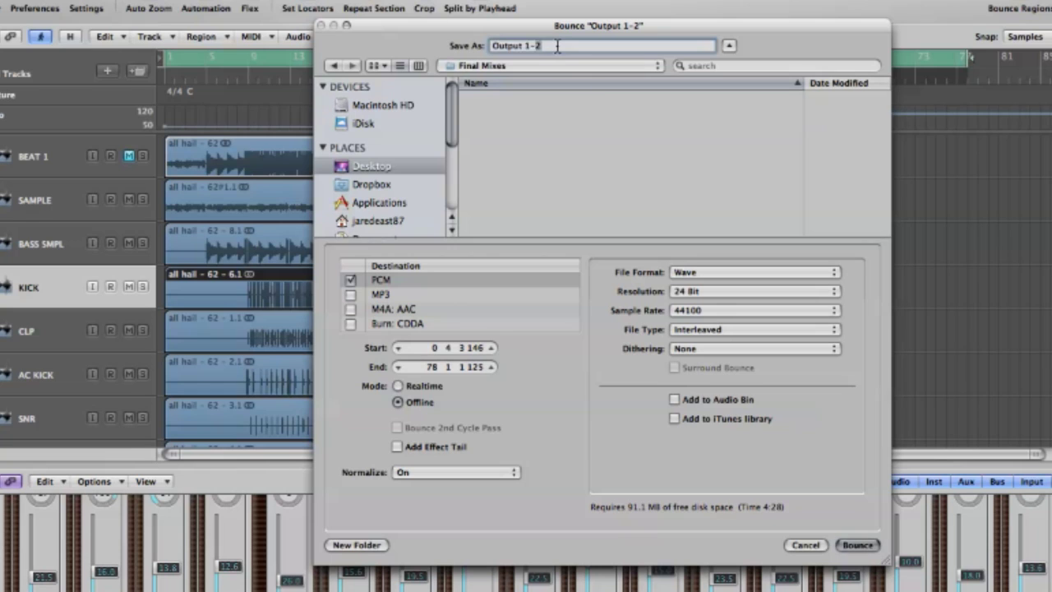
key(BackSpace)
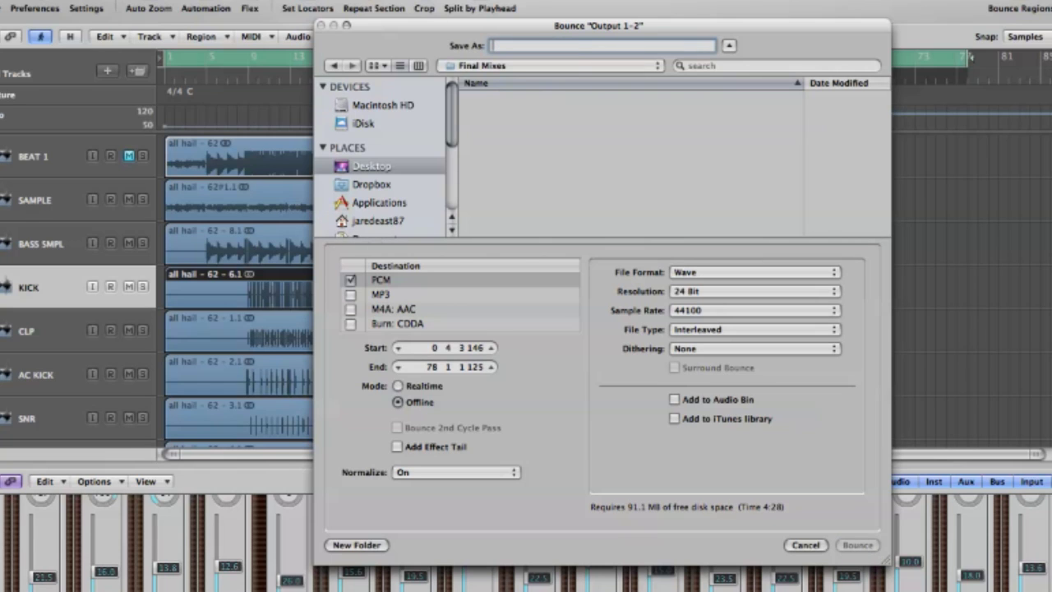
text(Go My)
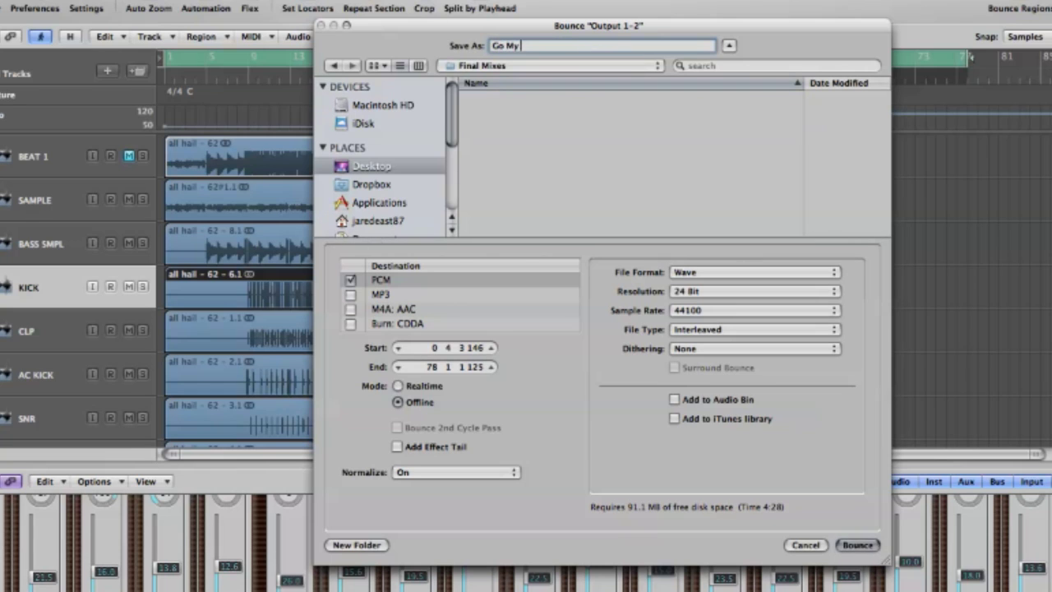
text( Way (Mix 1))
click(720, 280)
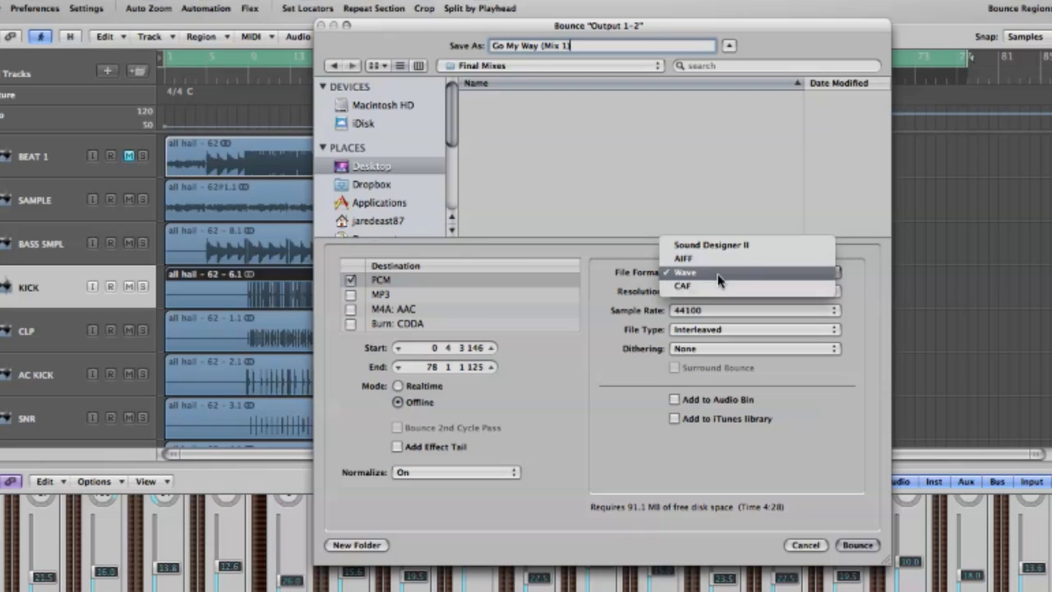
click(721, 274)
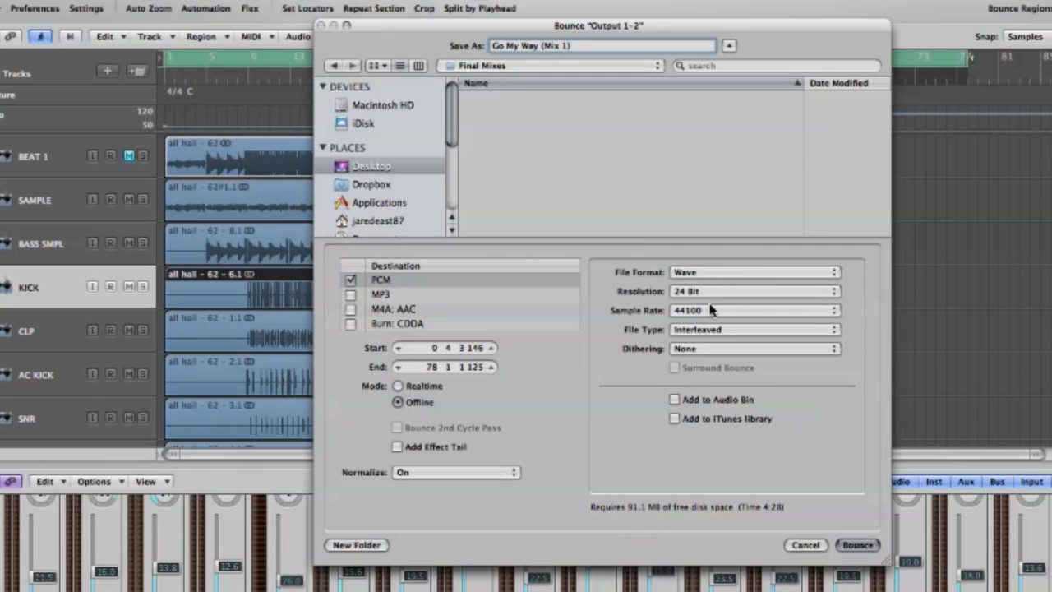
click(713, 312)
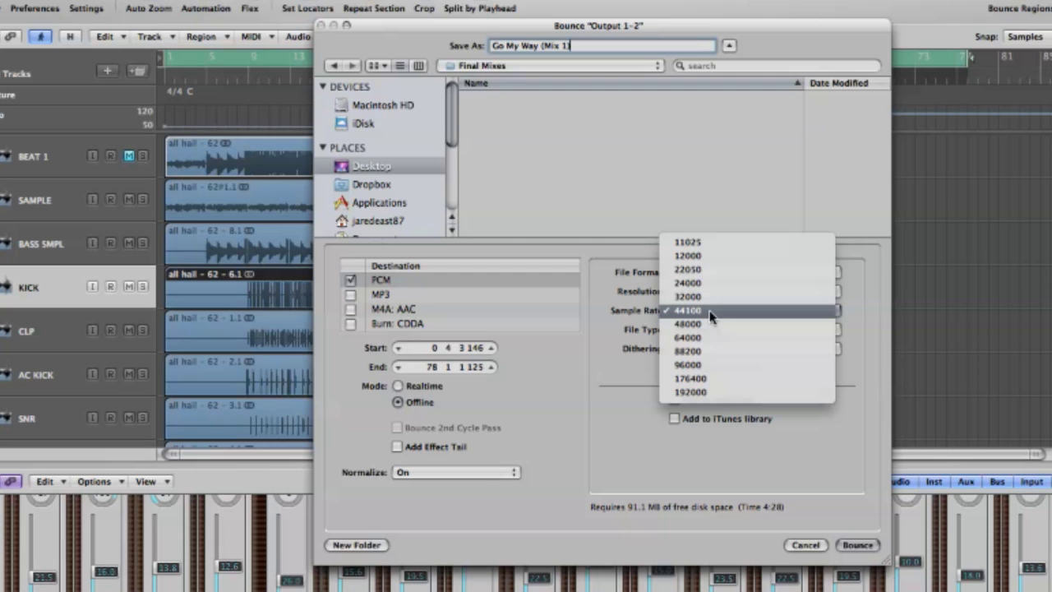
click(712, 314)
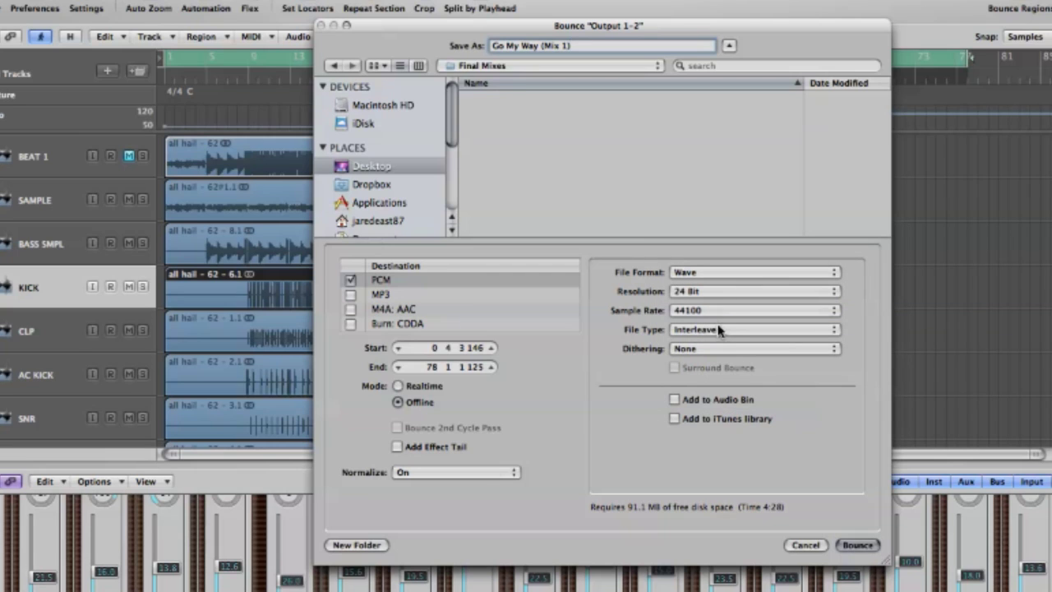
click(716, 330)
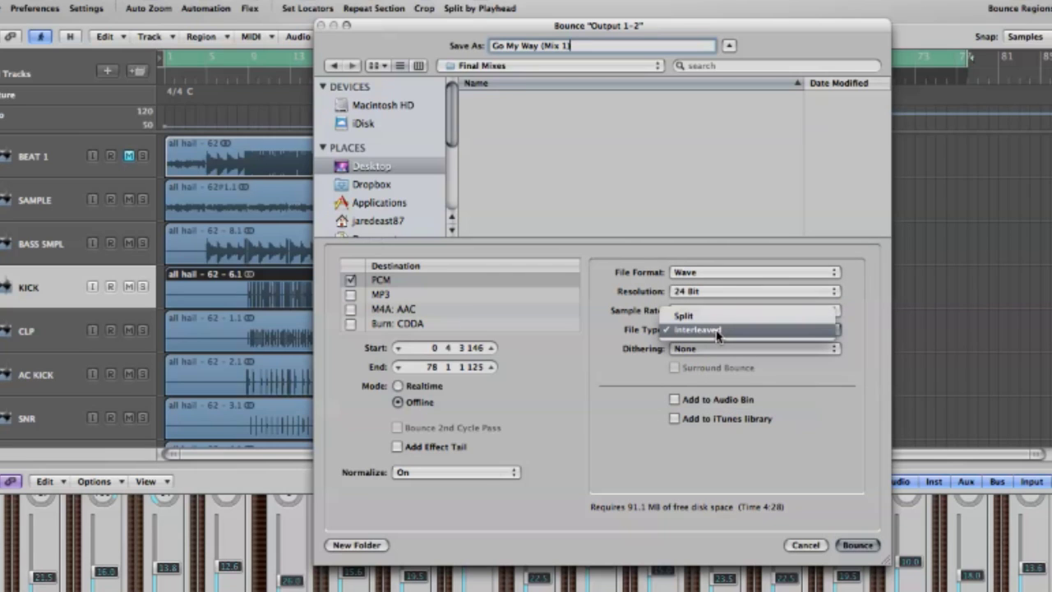
click(717, 330)
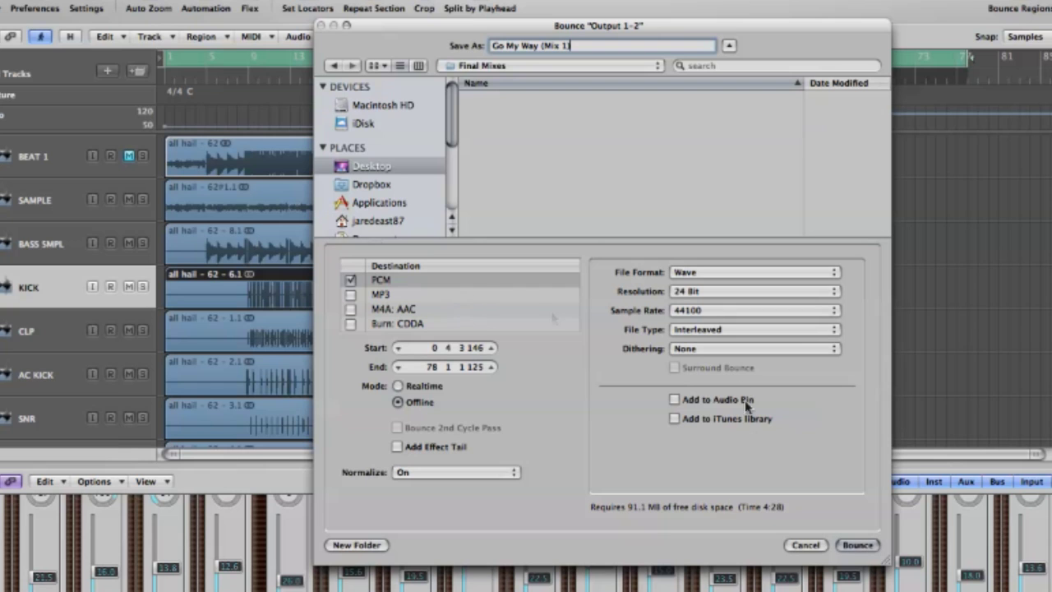
- Bounce the mix to disk with the chosen WAV settings
click(874, 544)
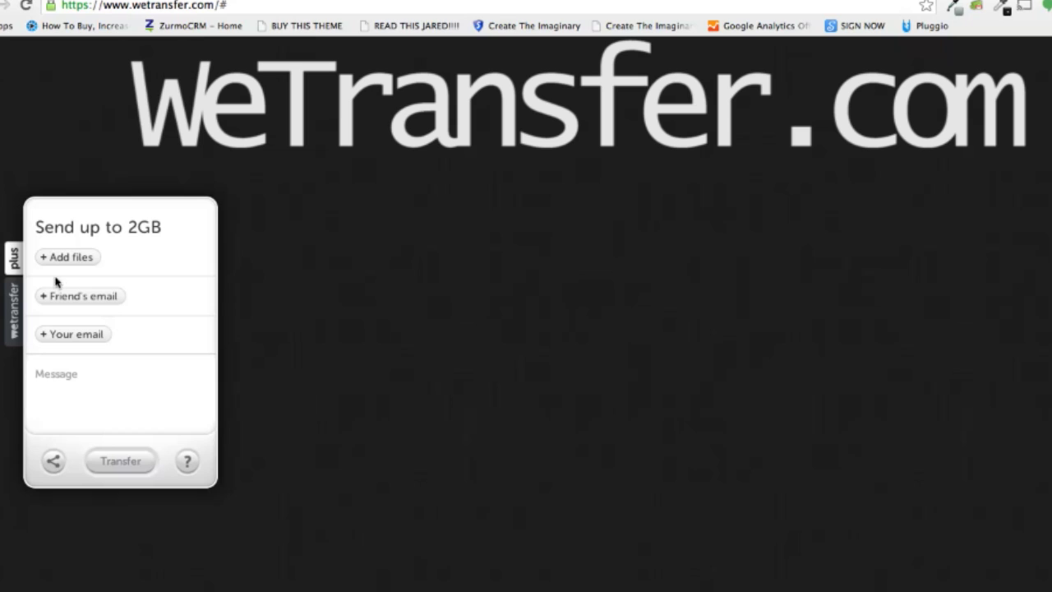
- Attach Go My Way (Mix 1).wav from Desktop > Final Mixes to the WeTransfer form
mouse_move(64, 265)
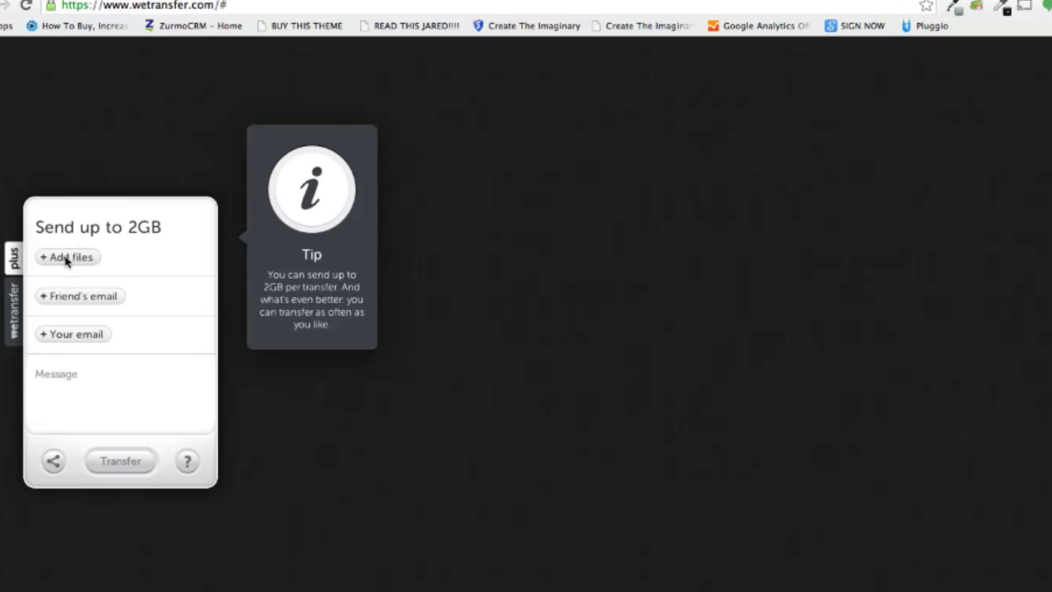
click(66, 258)
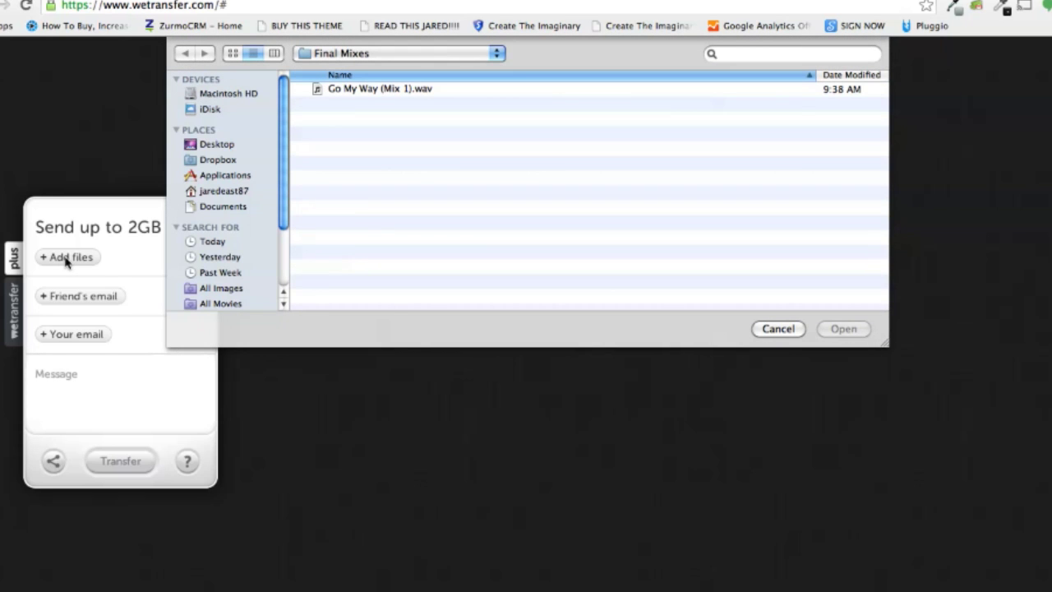
click(207, 146)
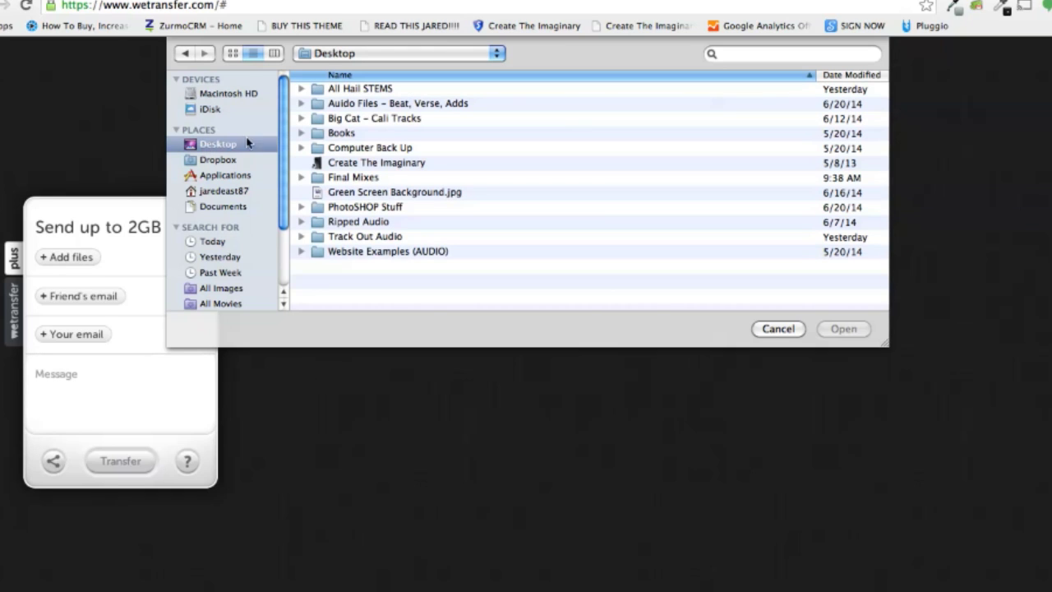
double_click(341, 178)
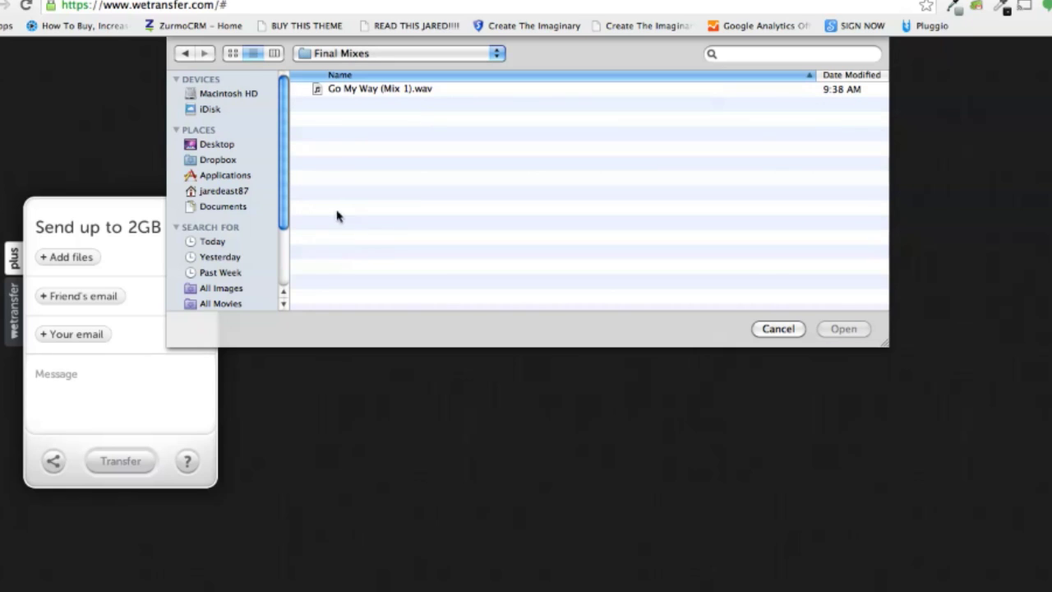
click(359, 92)
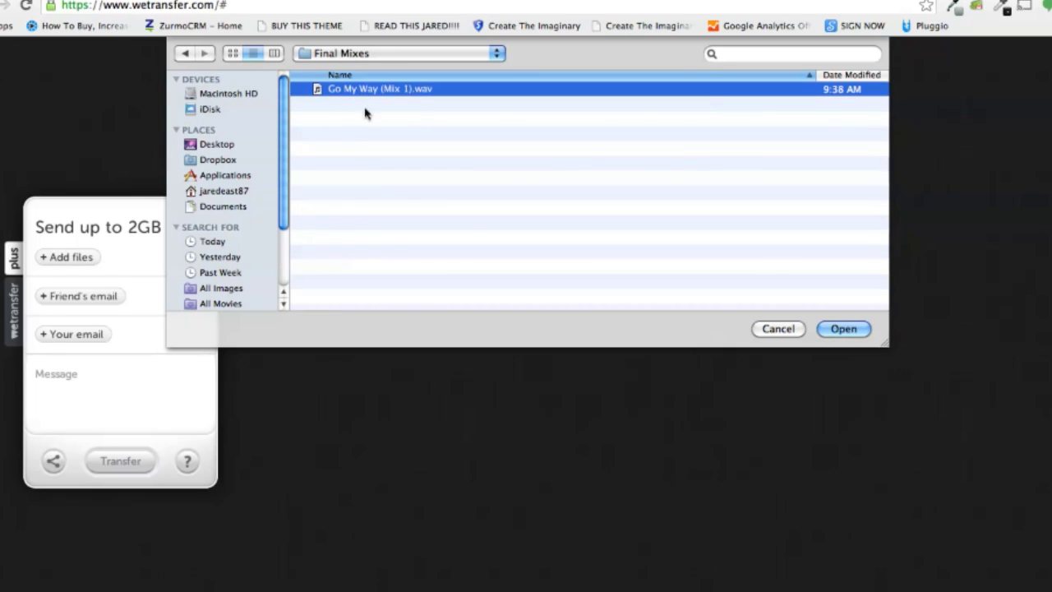
click(843, 329)
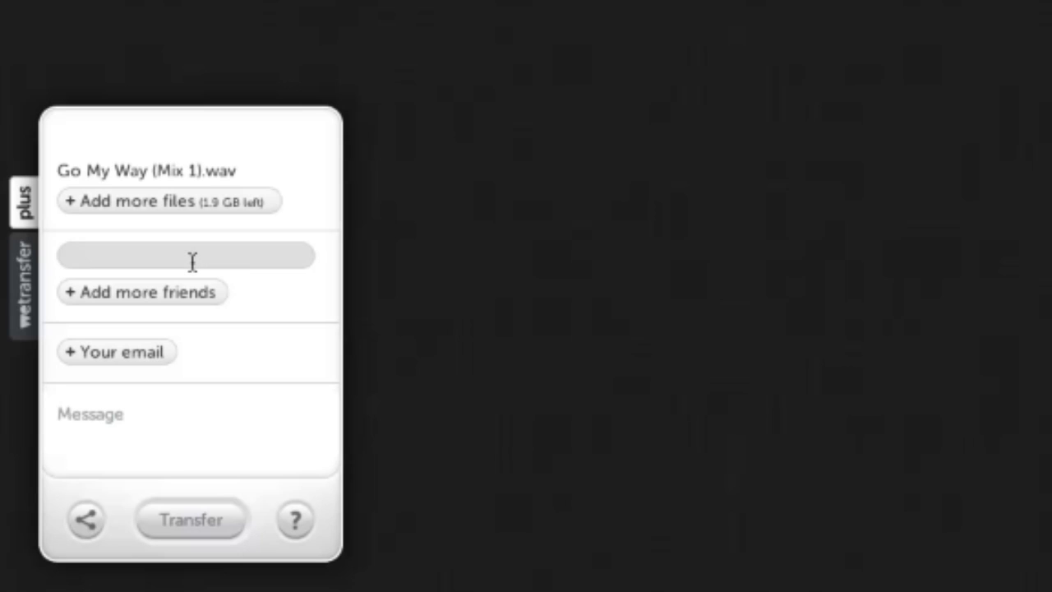
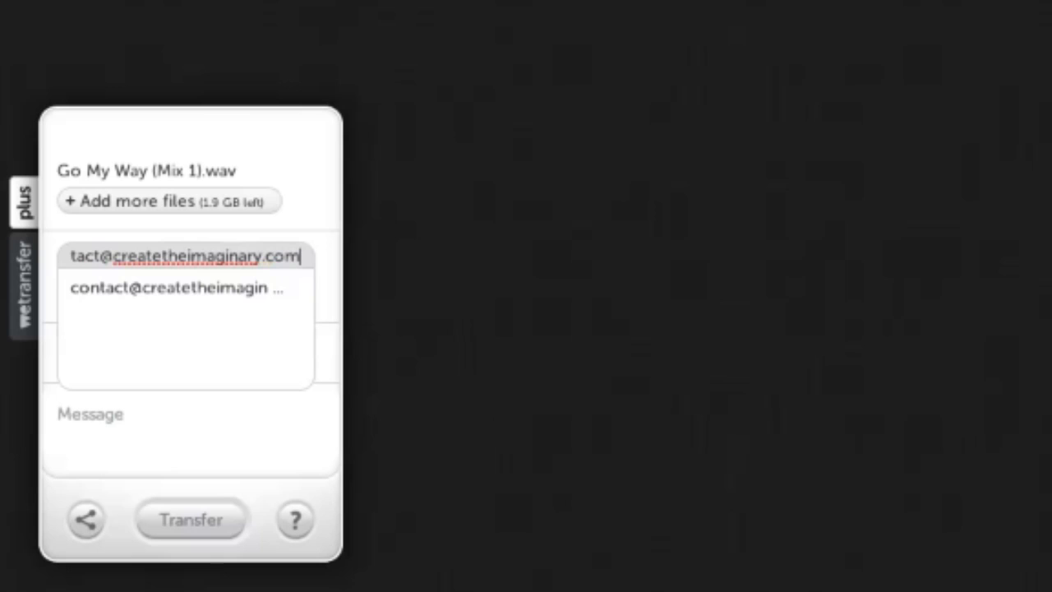
- Enter the friend's e-mail address as the transfer's recipient
key(Tab)
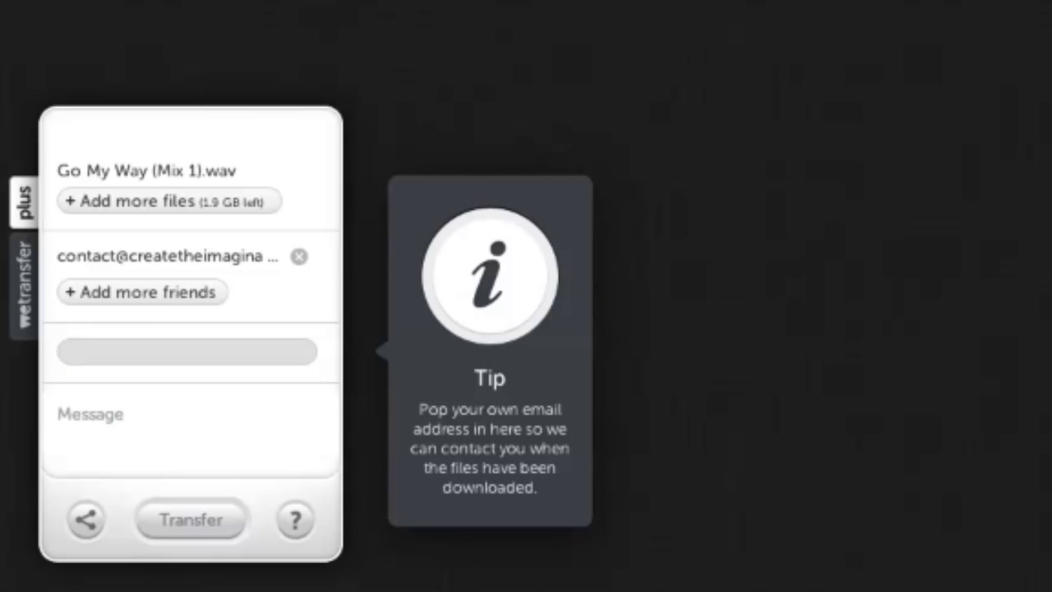